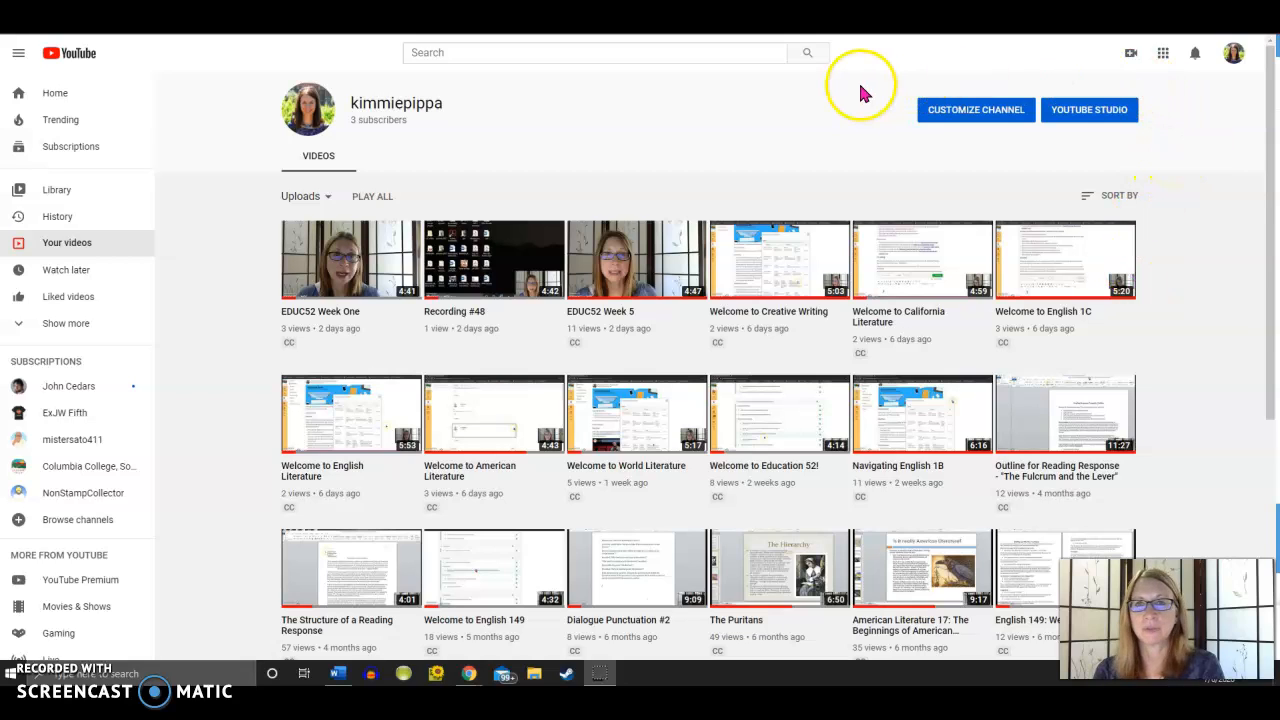
- Switch to YouTube Studio and open the details of the Recording #48 video from the channel's videos
{"action": "left_click", "coordinate": [1235, 57]}
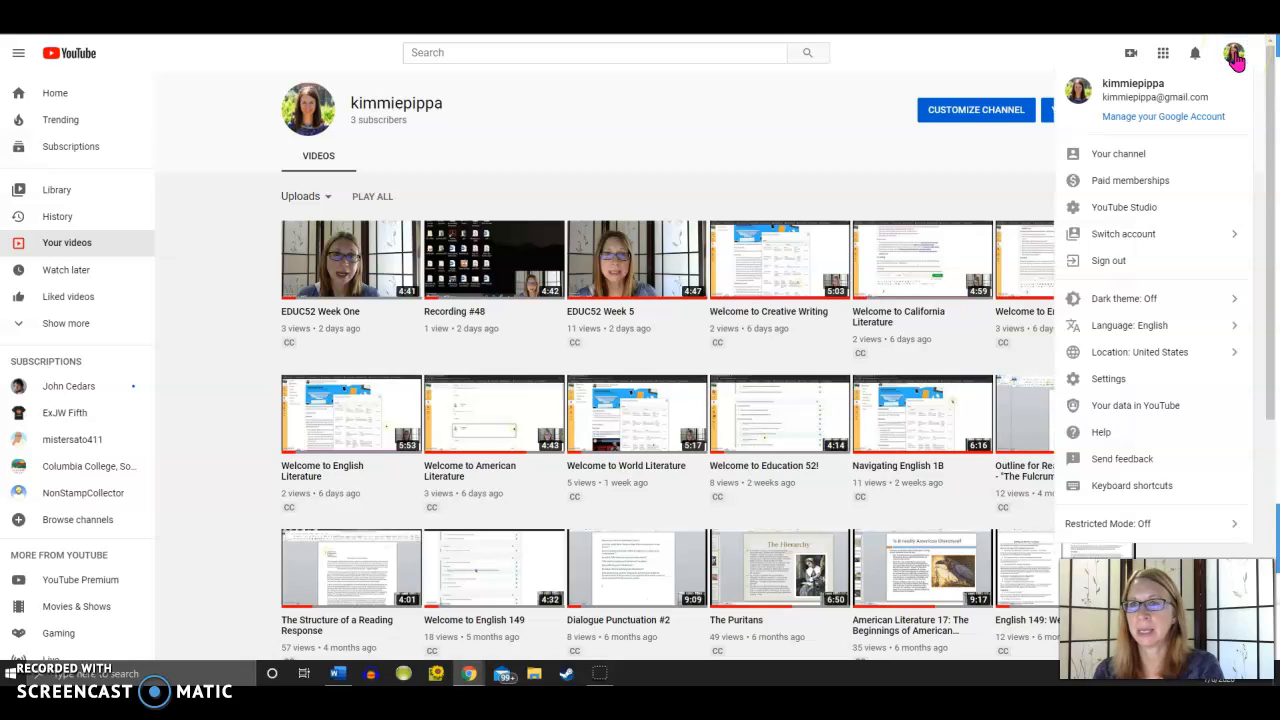
{"action": "left_click", "coordinate": [1137, 208]}
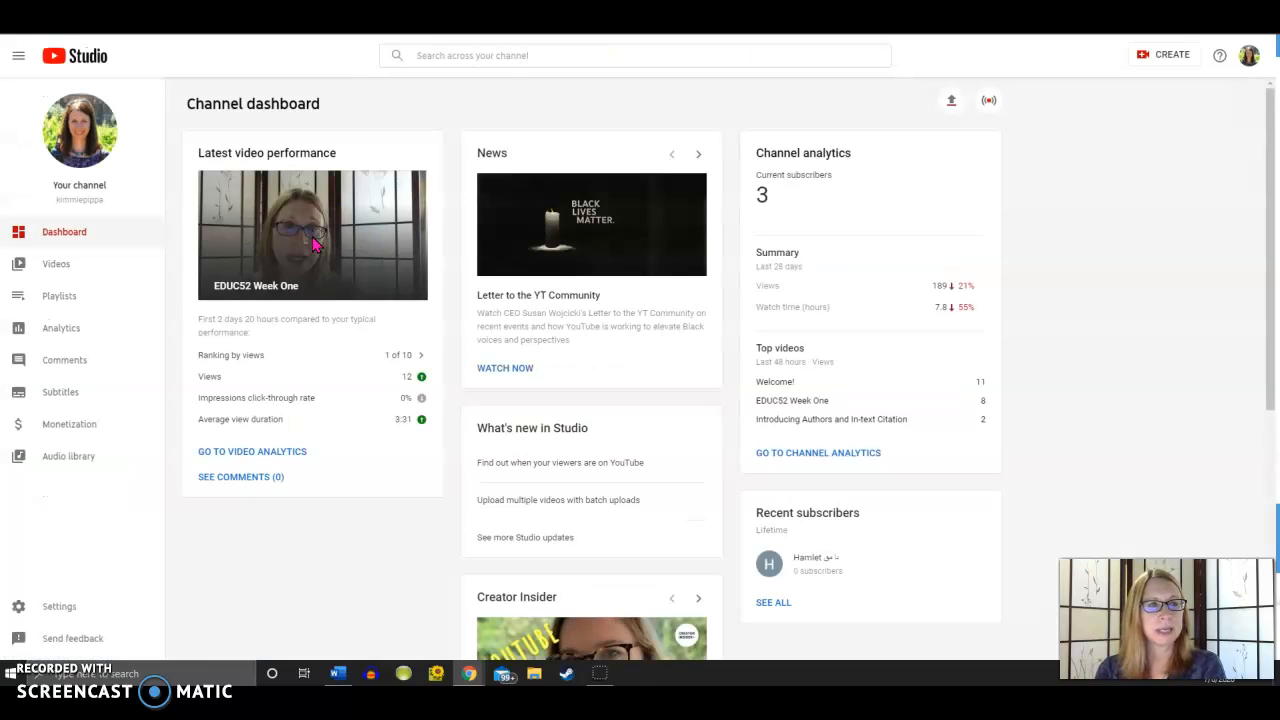
{"action": "left_click", "coordinate": [55, 270]}
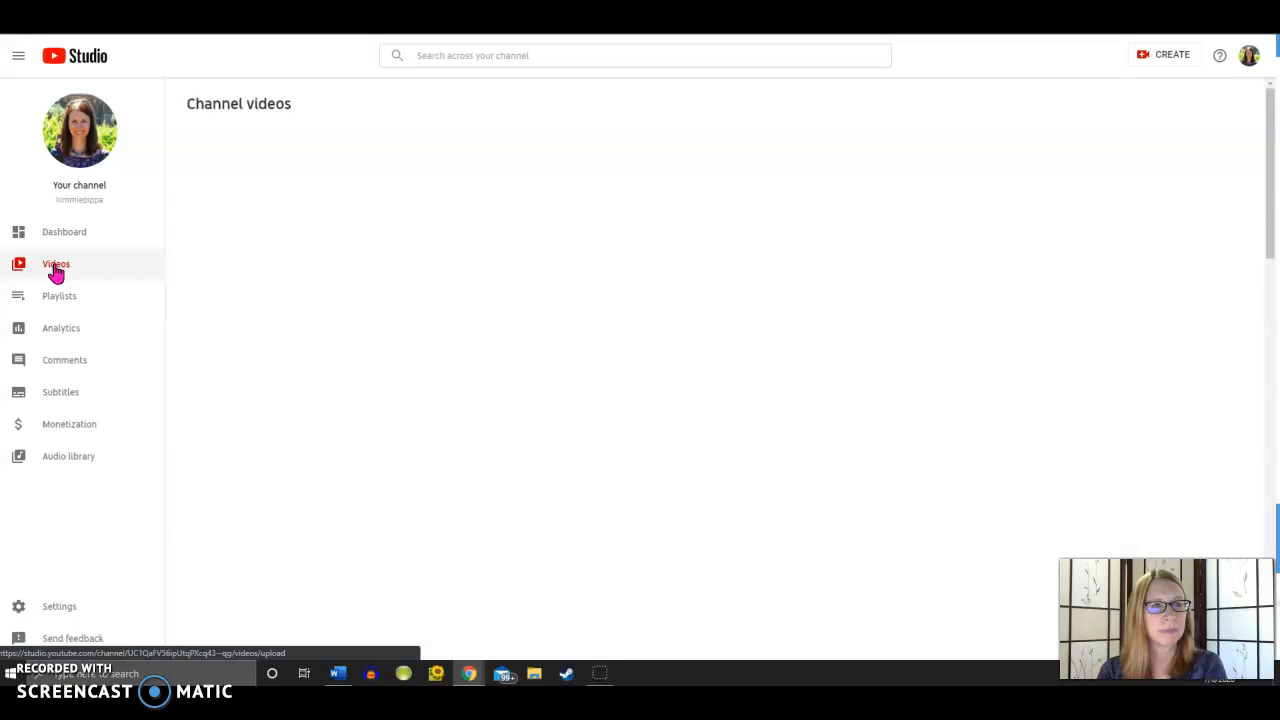
{"action": "left_click", "coordinate": [64, 278]}
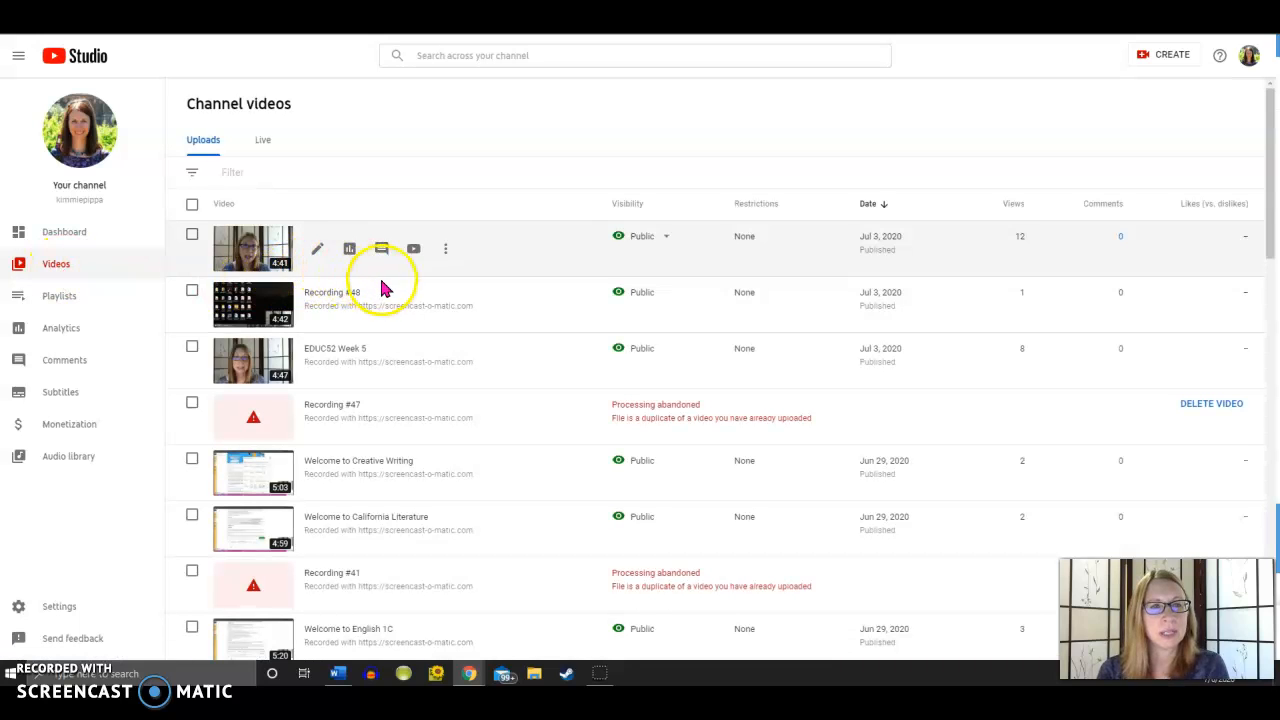
{"action": "left_click", "coordinate": [242, 308]}
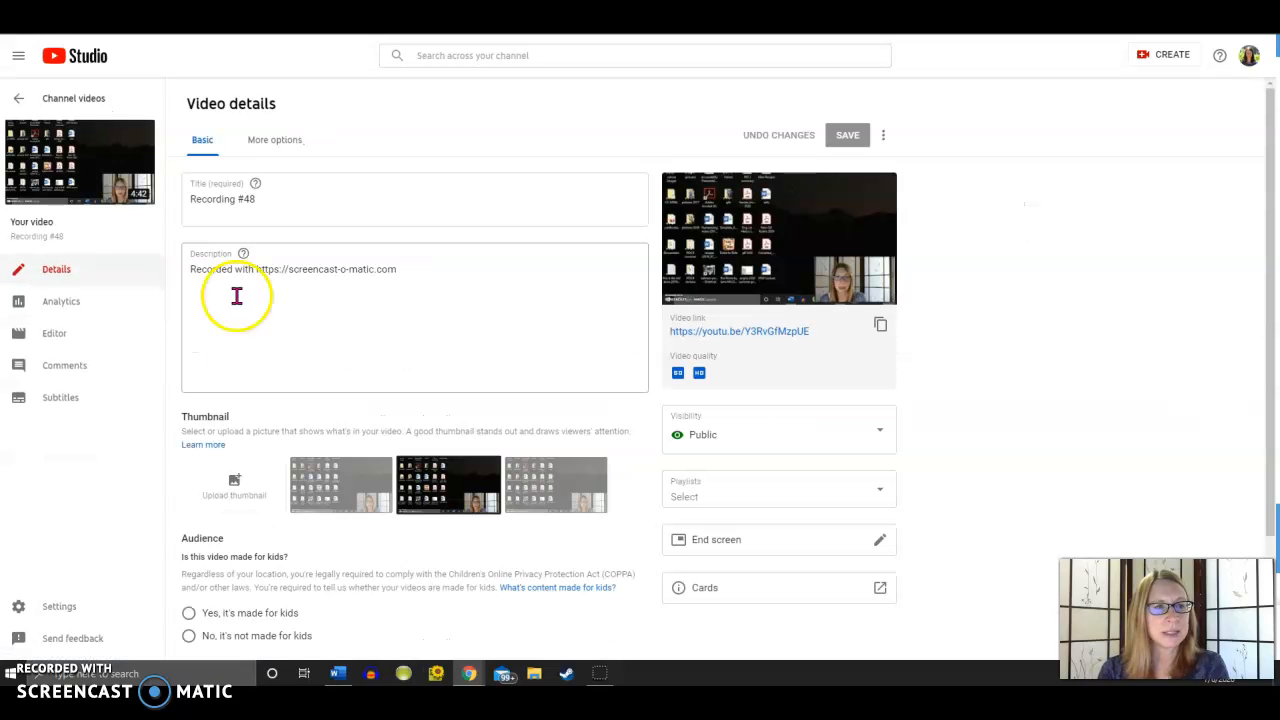
- Open the video's English (Automatic) subtitles in Classic Studio for editing
{"action": "left_click", "coordinate": [75, 402]}
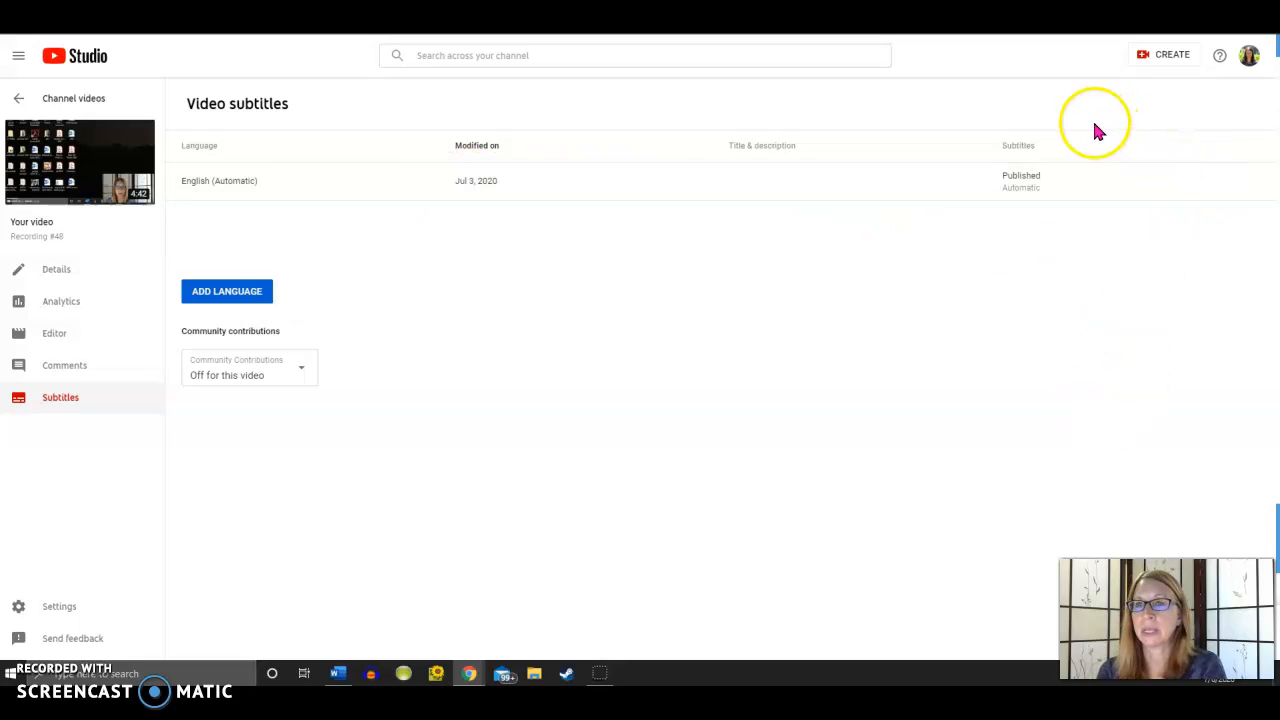
{"action": "mouse_move", "coordinate": [1053, 193]}
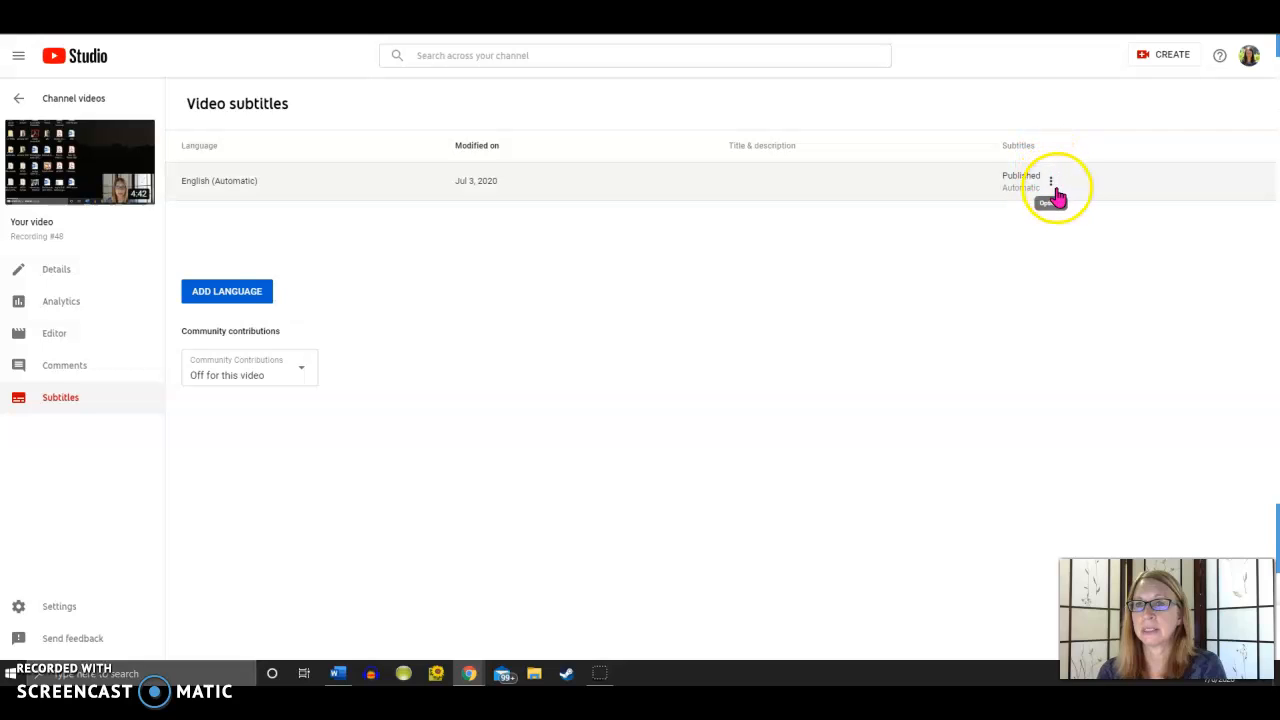
{"action": "left_click", "coordinate": [1051, 187]}
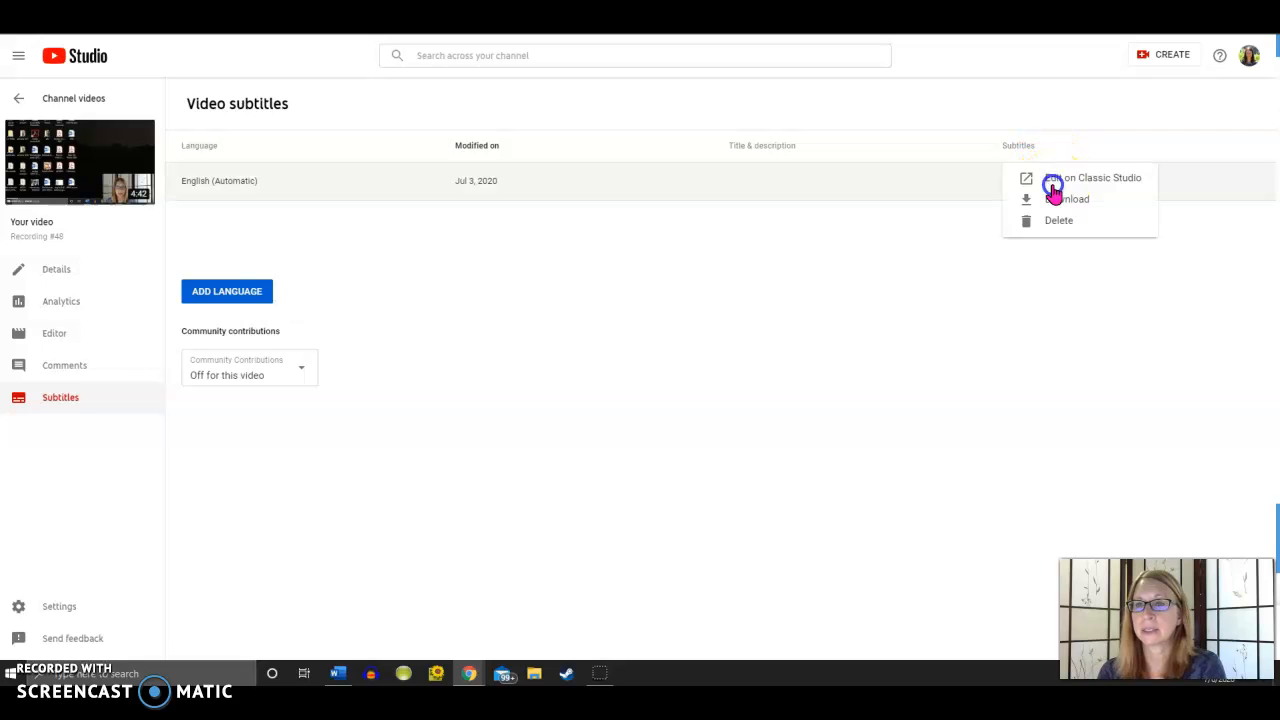
{"action": "left_click", "coordinate": [1110, 188]}
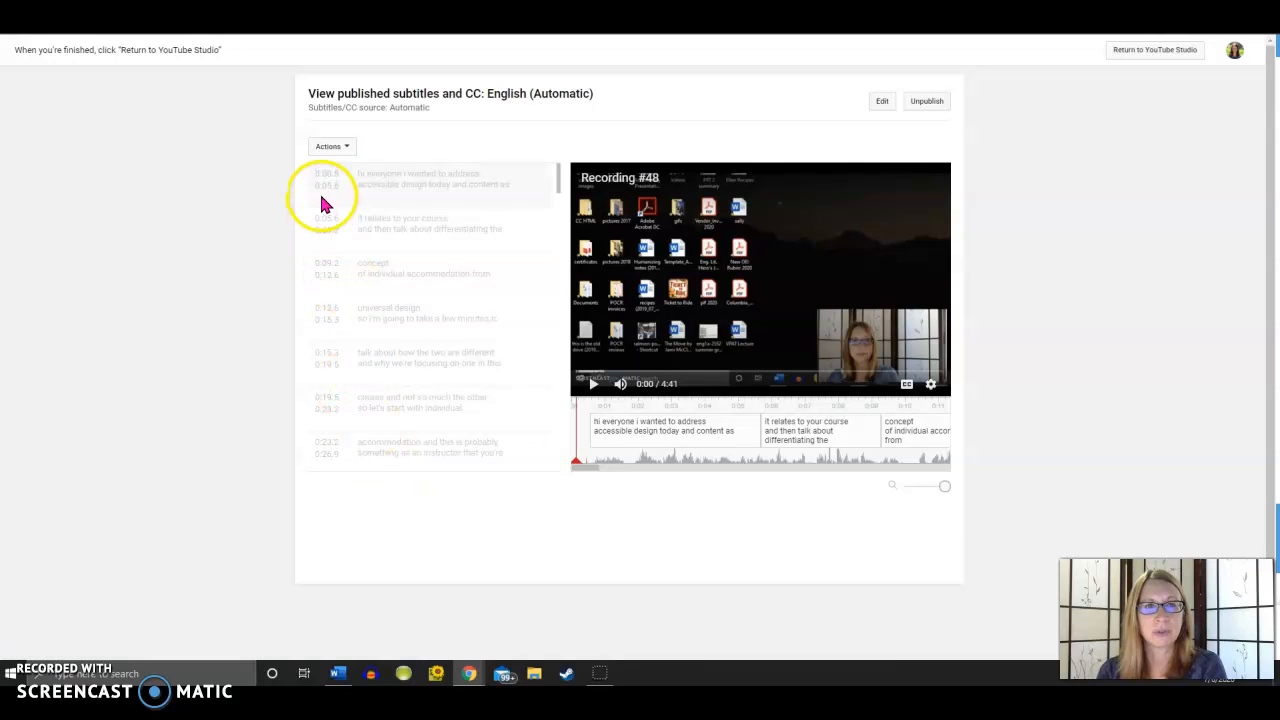
{"action": "left_click", "coordinate": [884, 104]}
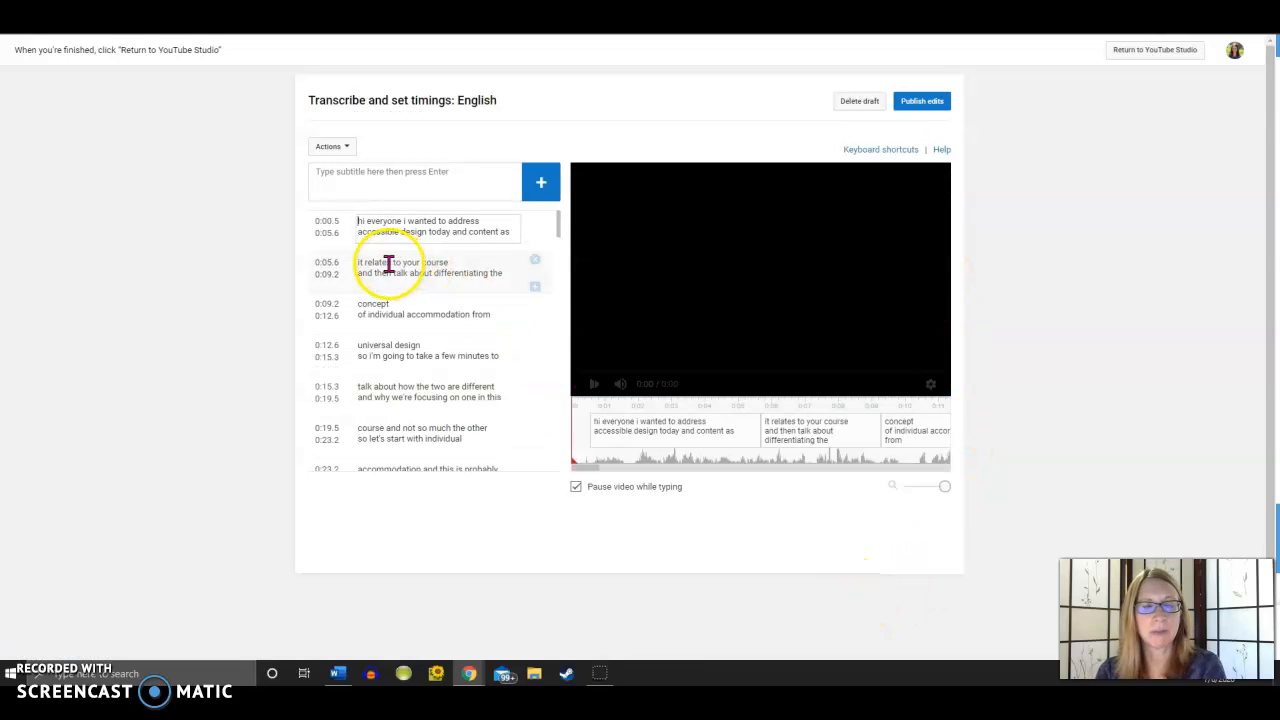
- Correct the start of the first caption to read "Hi everyone. I wanted to address"
{"action": "left_click", "coordinate": [595, 385]}
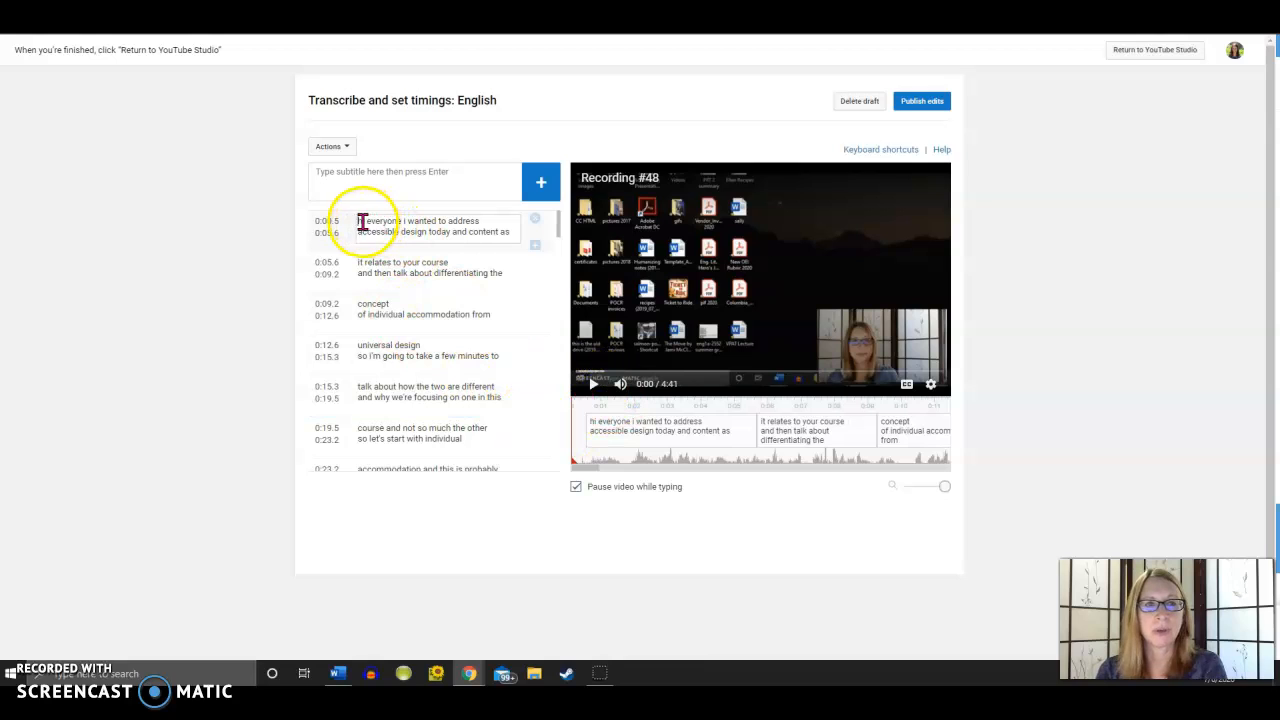
{"action": "left_click_drag", "start_coordinate": [364, 222], "coordinate": [347, 222]}
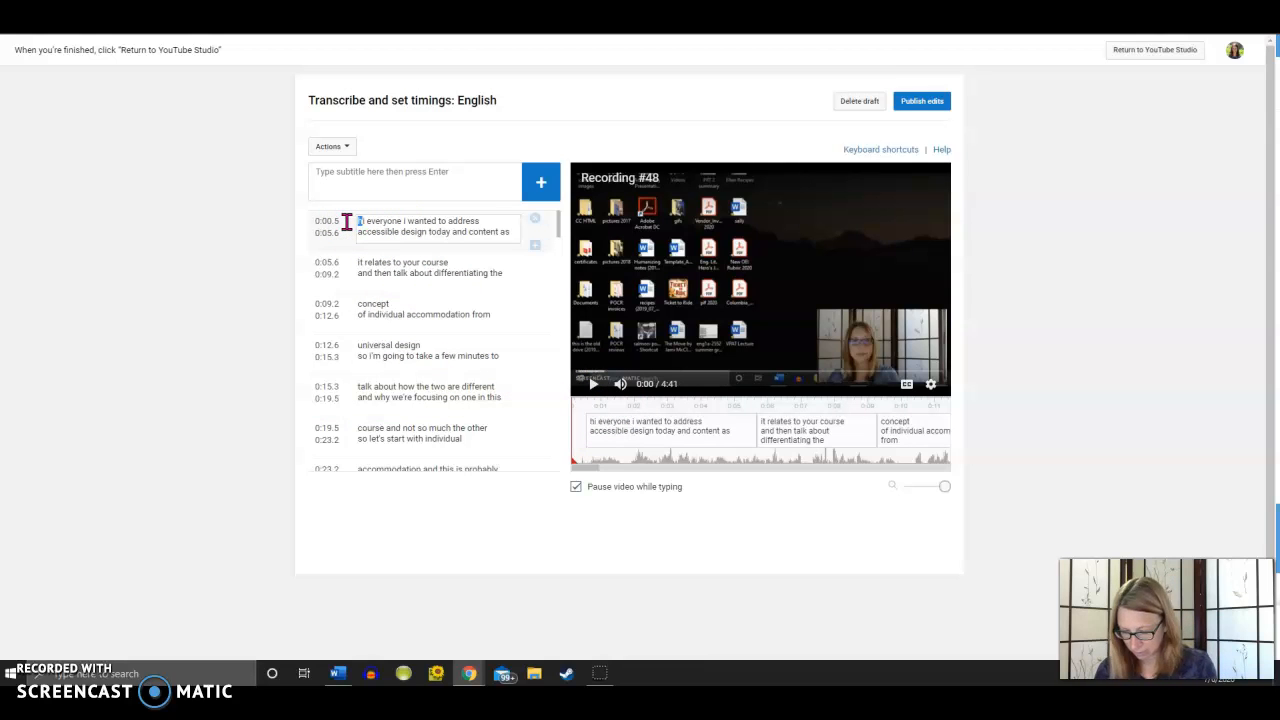
{"action": "type", "text": "Hi"}
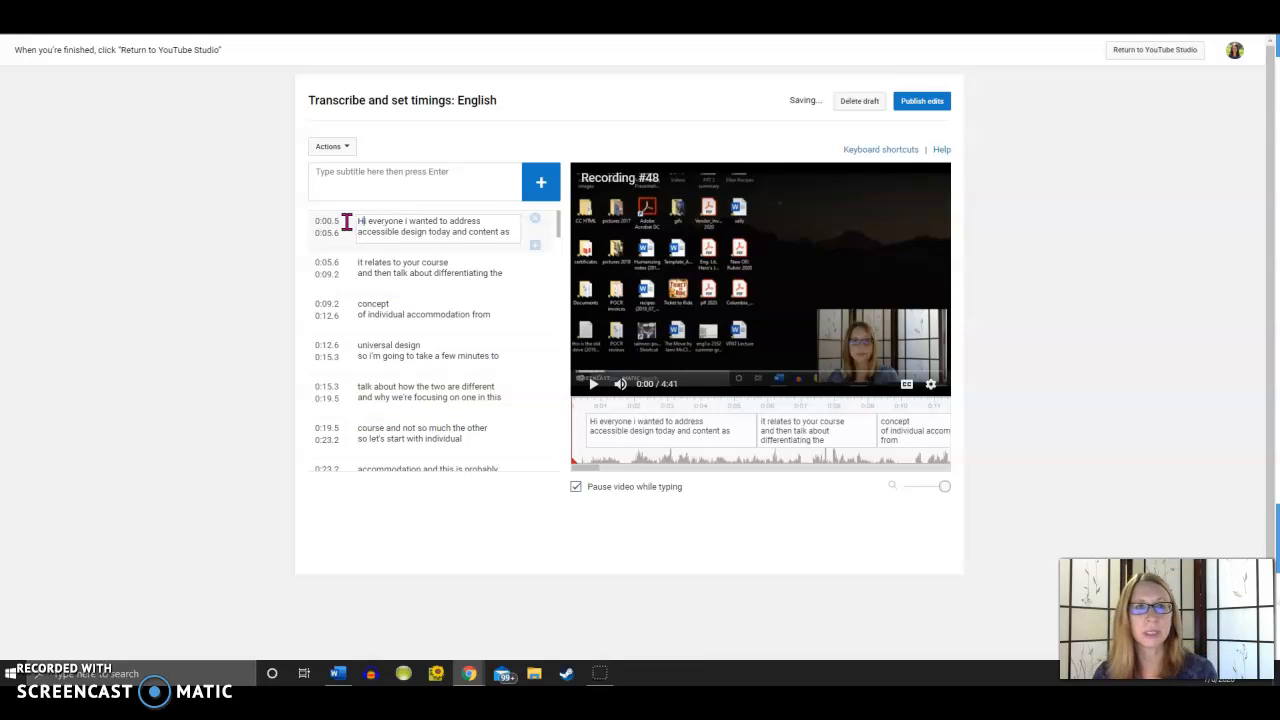
{"action": "left_click", "coordinate": [406, 217]}
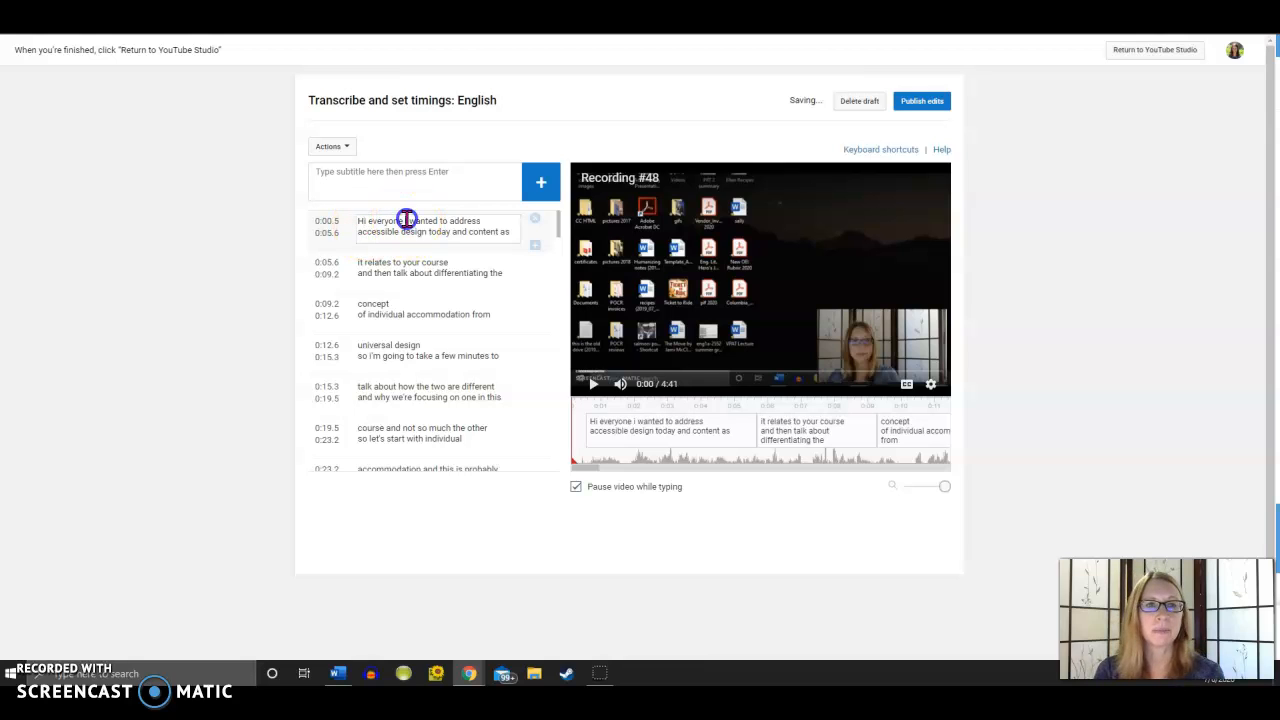
{"action": "left_click", "coordinate": [408, 221]}
{"action": "left_click", "coordinate": [408, 222]}
{"action": "key", "text": "BackSpace"}
{"action": "key", "text": "BackSpace"}
{"action": "key", "text": "BackSpace"}
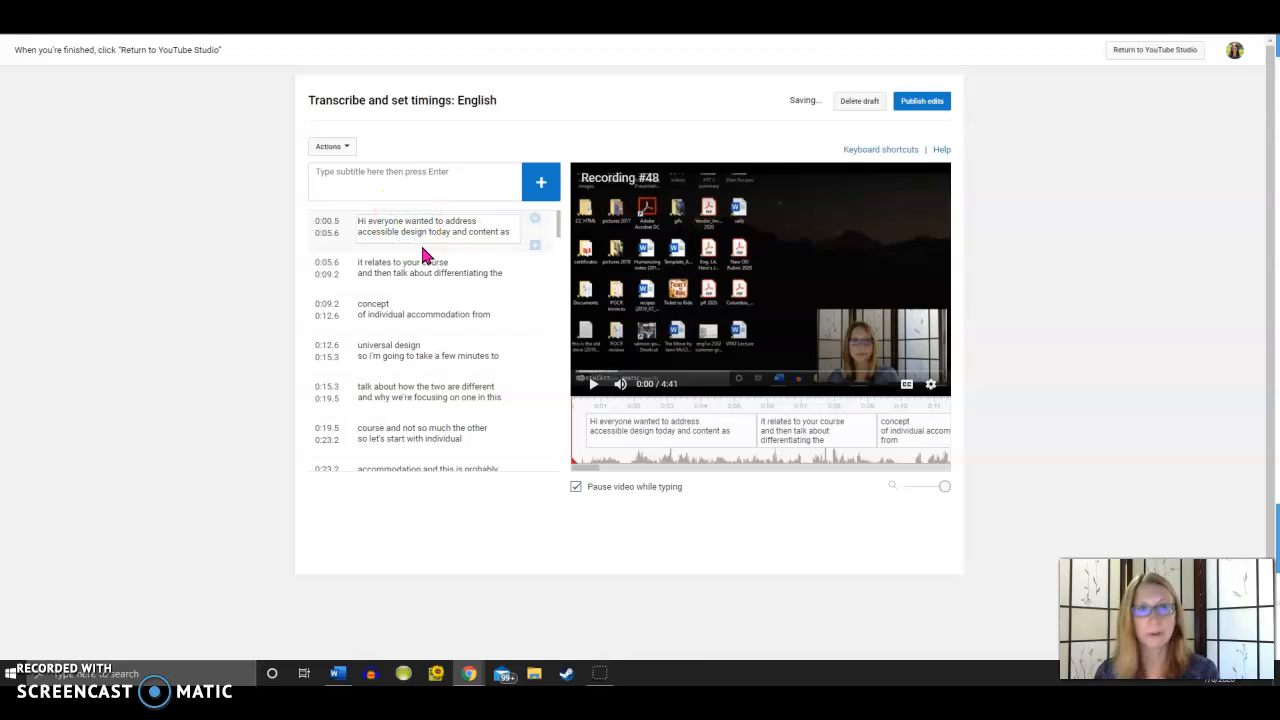
{"action": "type", "text": ". "}
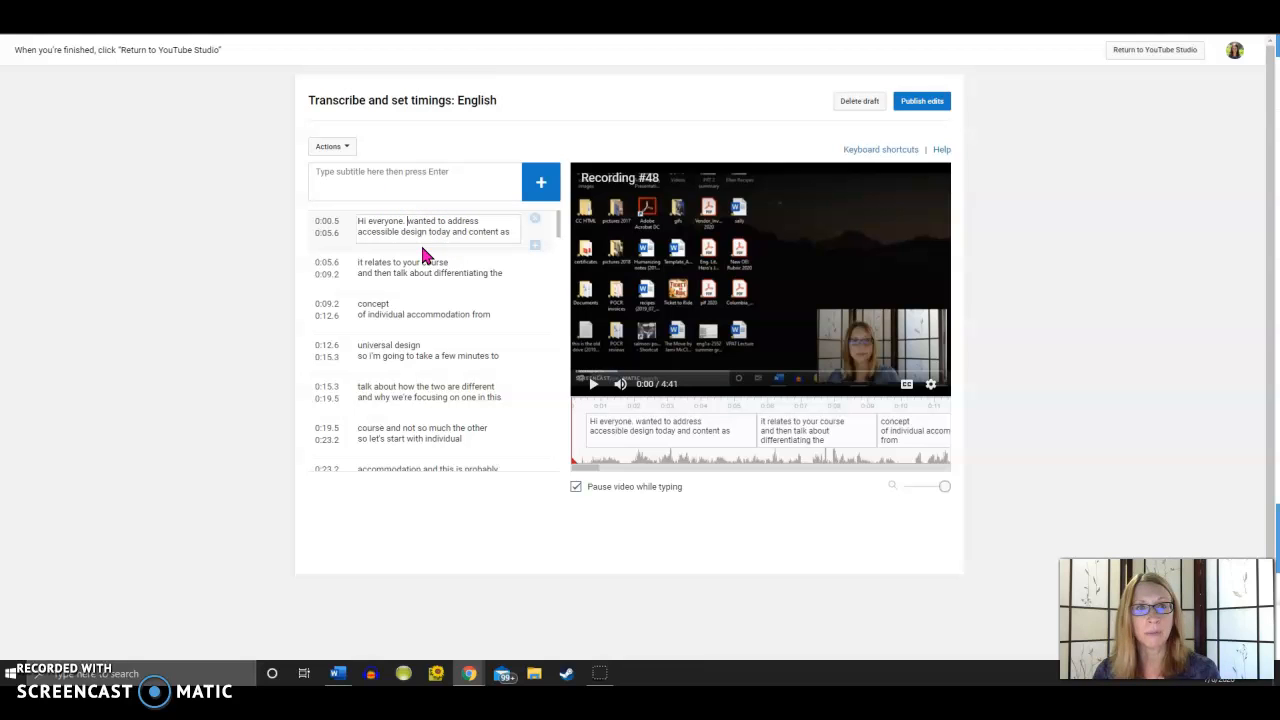
{"action": "type", "text": "I"}
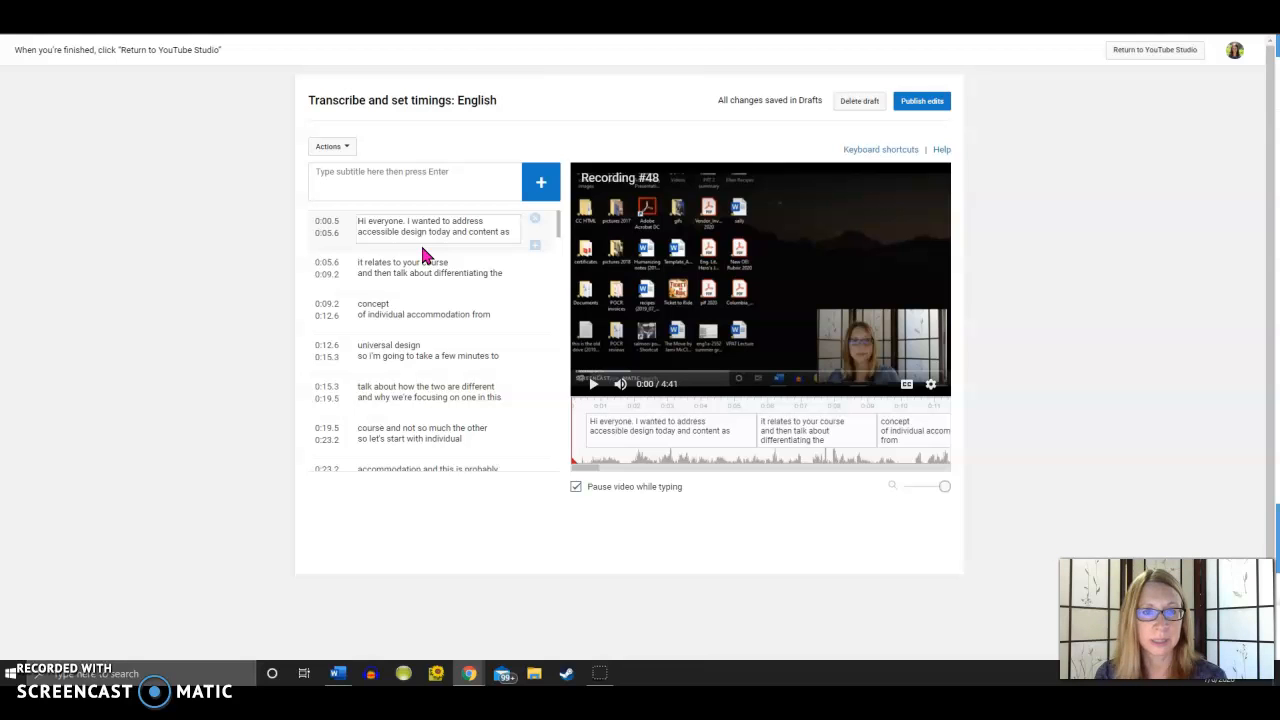
- Look through the remaining captions and publish the edited English subtitles
{"action": "left_click", "coordinate": [402, 345]}
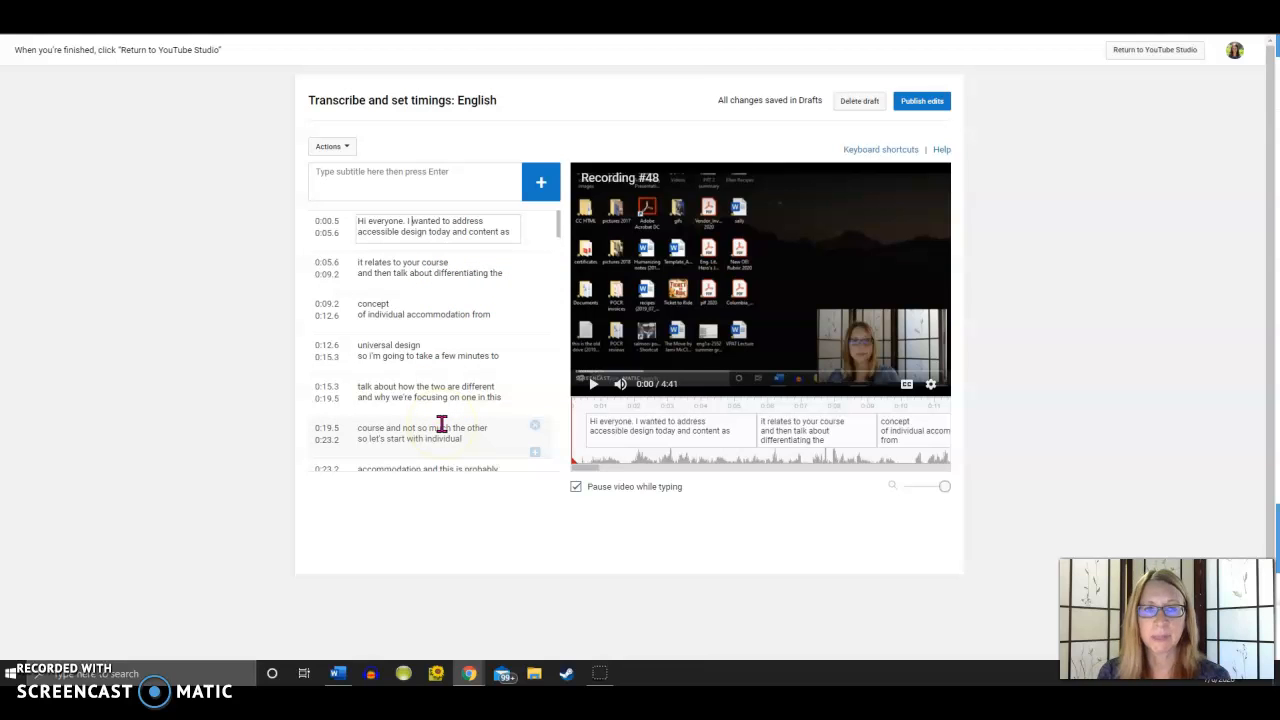
{"action": "scroll", "coordinate": [440, 428], "scroll_direction": "down", "scroll_amount": 3}
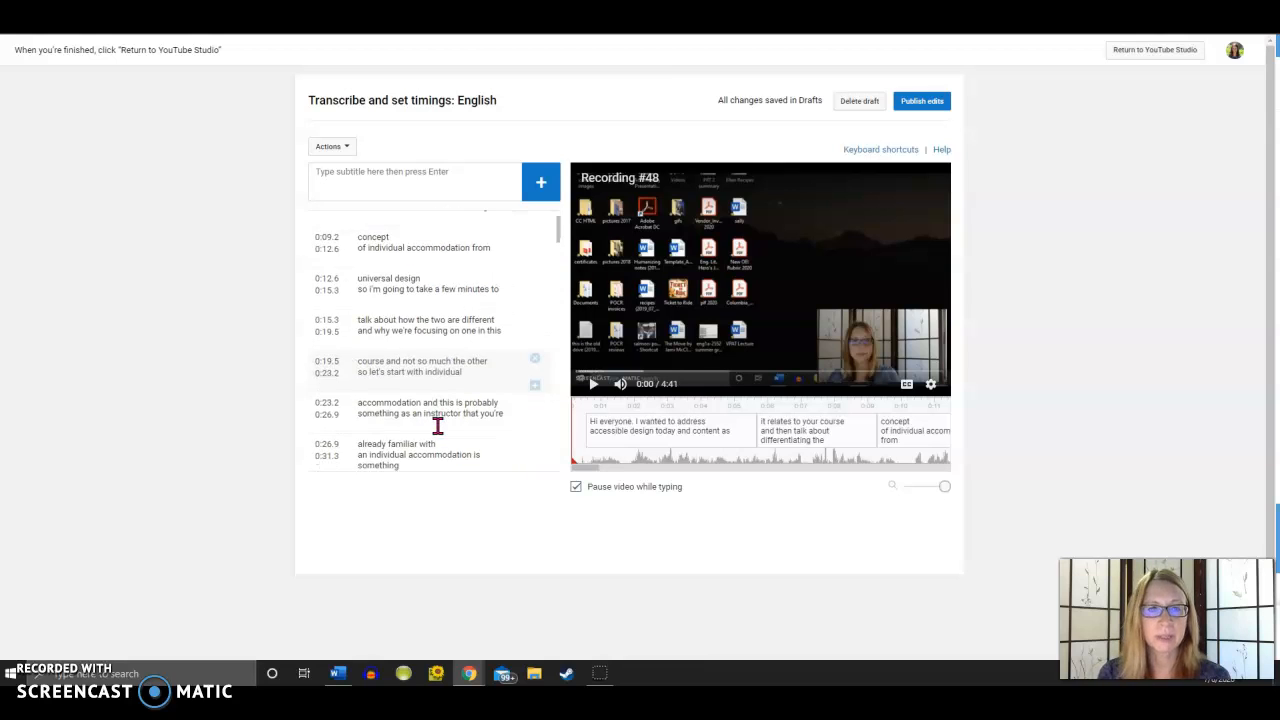
{"action": "left_click", "coordinate": [477, 226]}
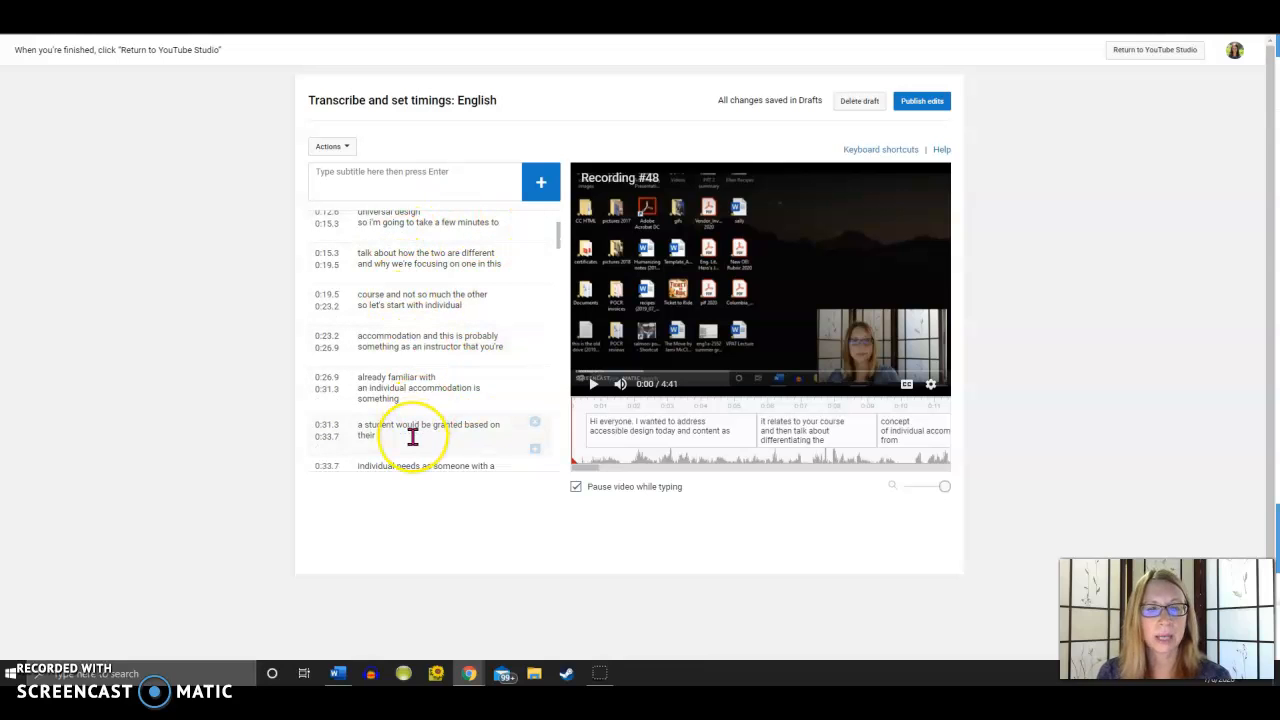
{"action": "scroll", "coordinate": [413, 437], "scroll_direction": "down", "scroll_amount": 4}
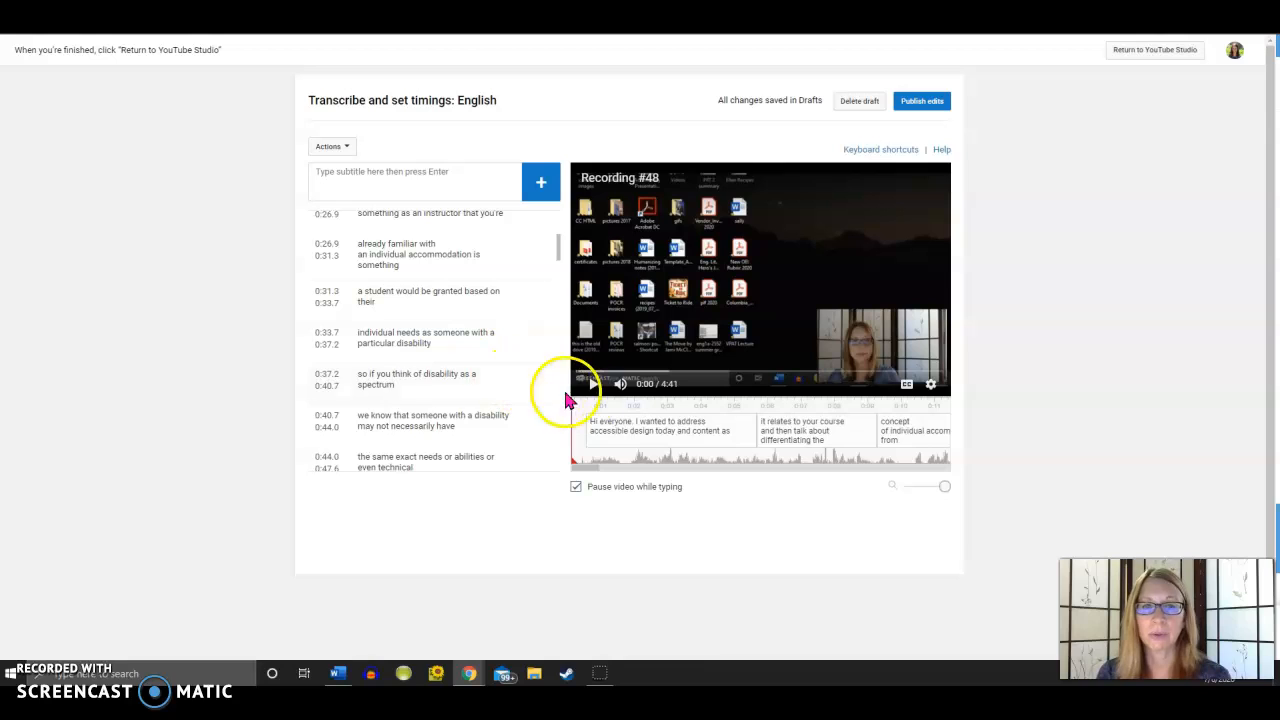
{"action": "scroll", "coordinate": [480, 440], "scroll_direction": "down", "scroll_amount": 5}
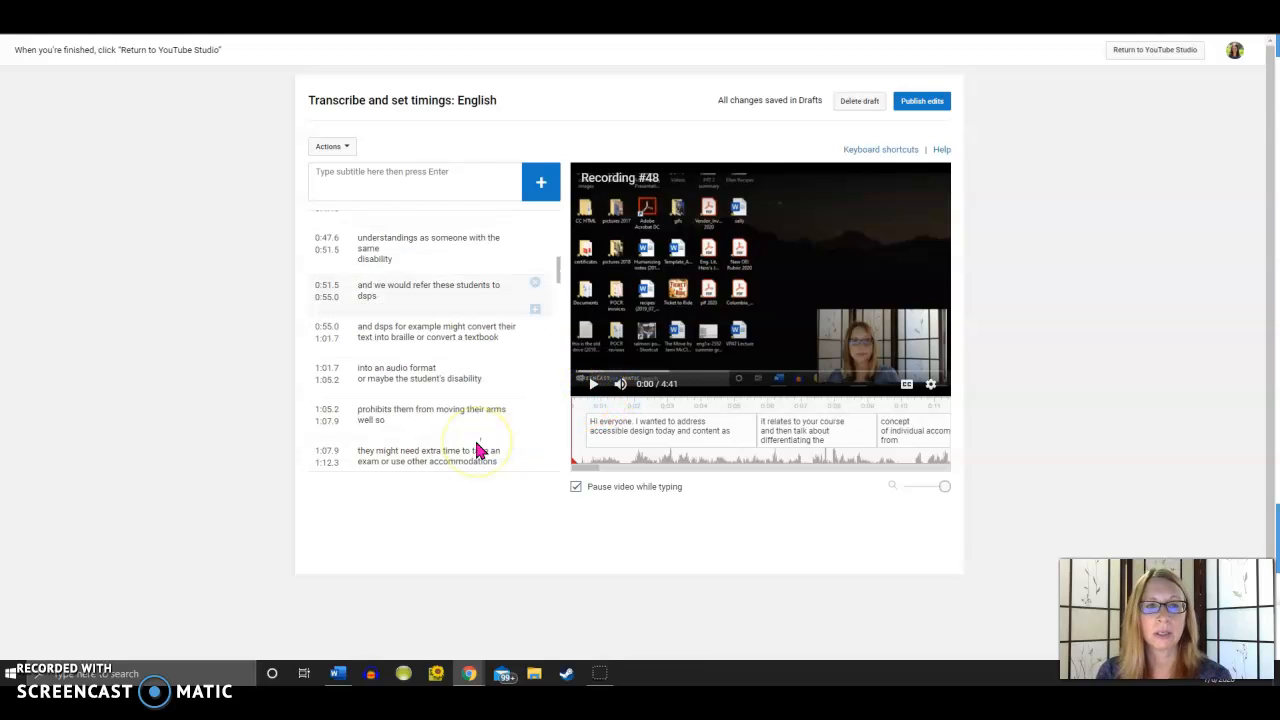
{"action": "scroll", "coordinate": [475, 438], "scroll_direction": "down", "scroll_amount": 2}
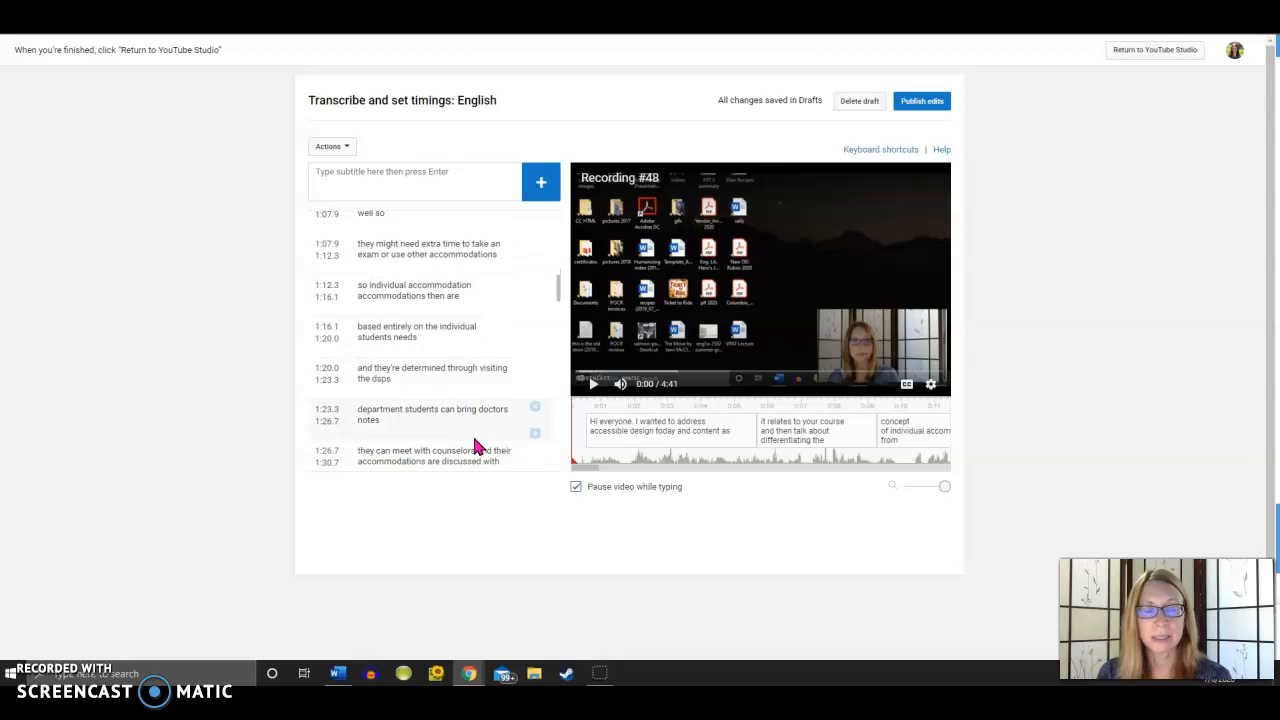
{"action": "left_click", "coordinate": [929, 107]}
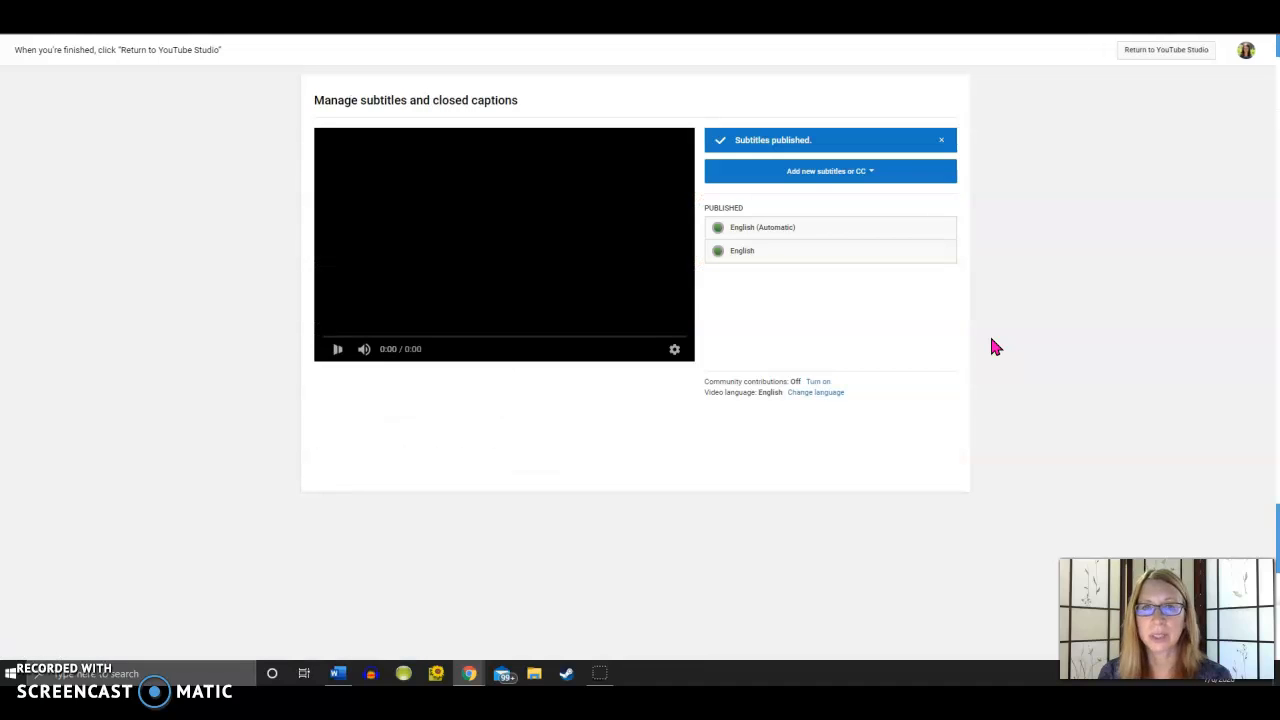
- Open the published English (Automatic) subtitles and unpublish them
{"action": "left_click", "coordinate": [997, 403]}
{"action": "left_click", "coordinate": [336, 345]}
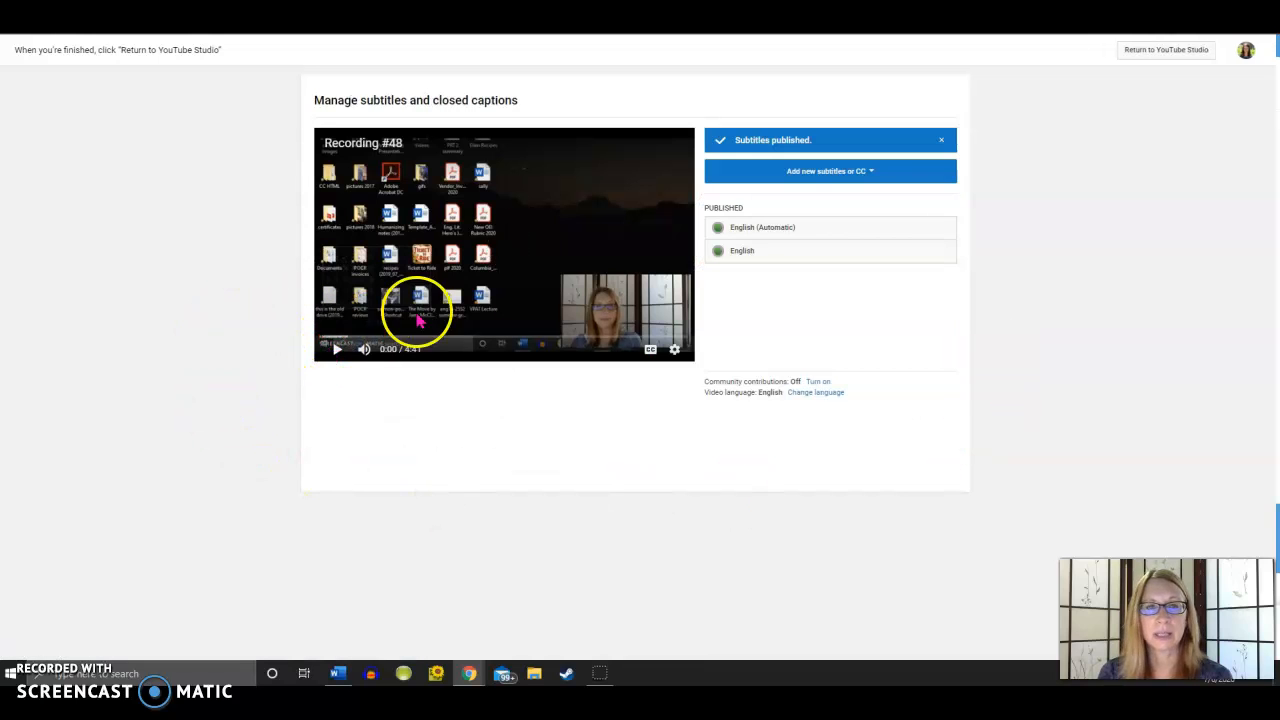
{"action": "left_click", "coordinate": [747, 259]}
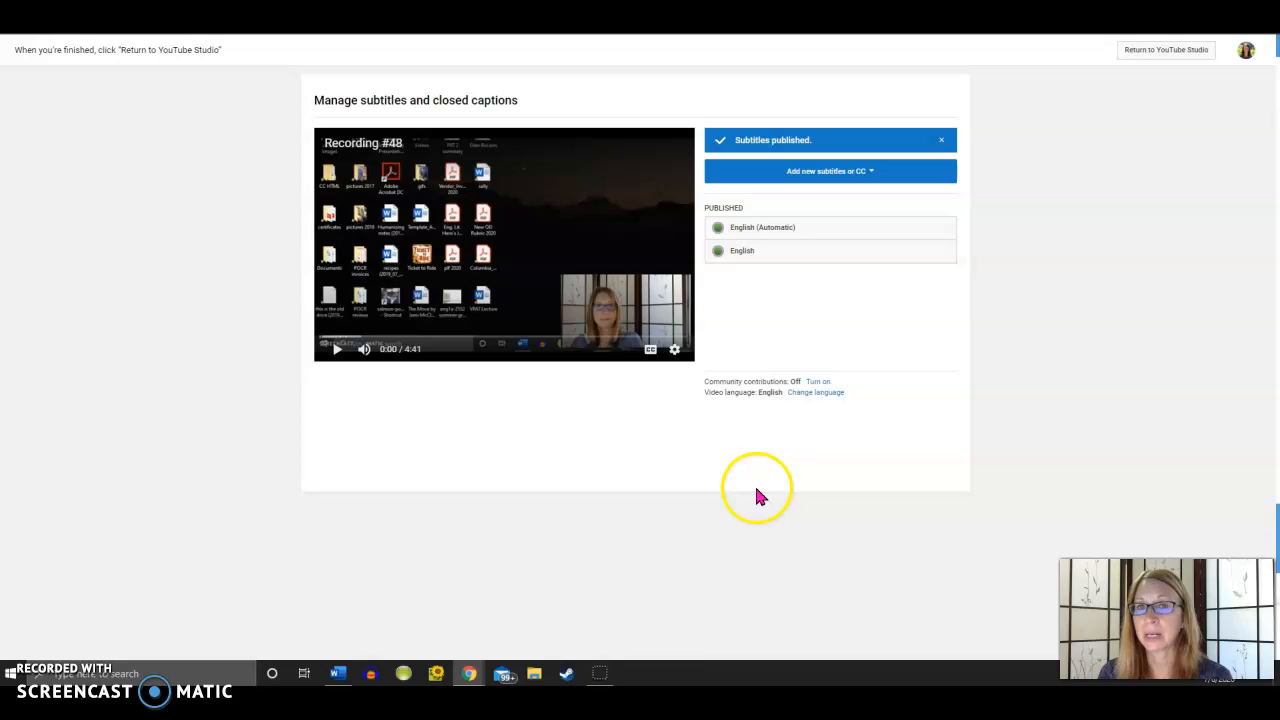
{"action": "left_click", "coordinate": [771, 229]}
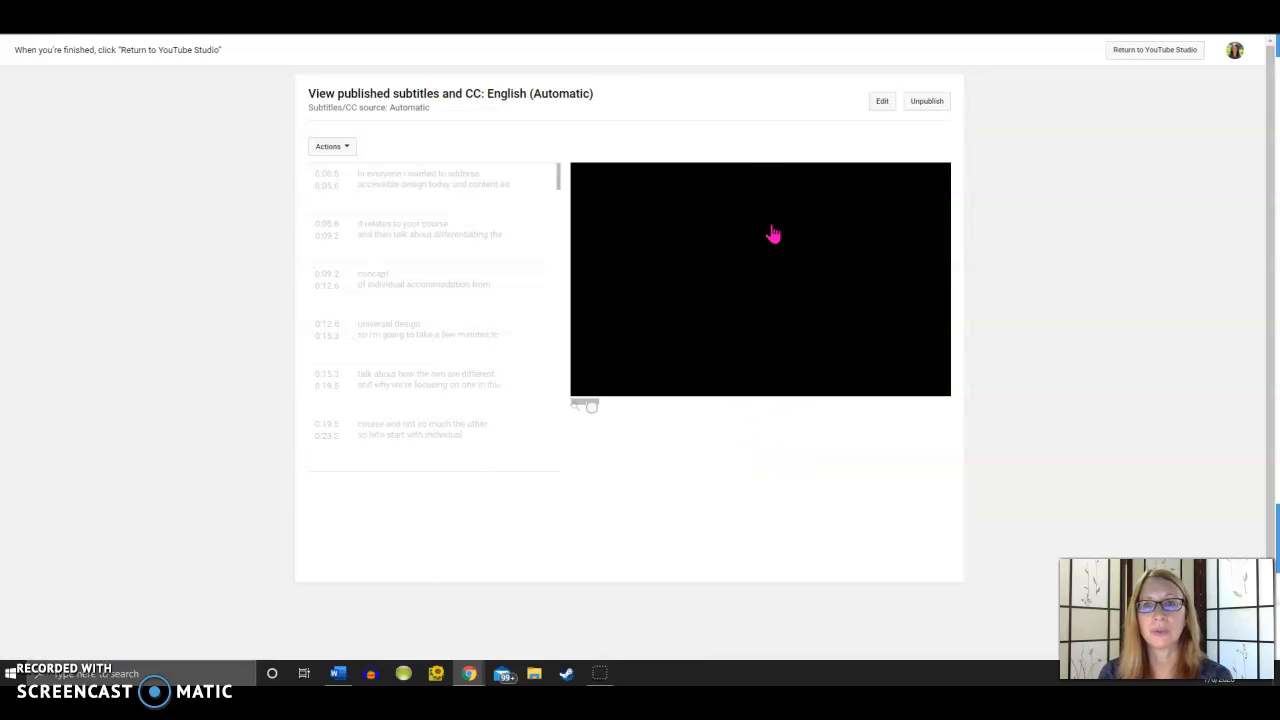
{"action": "left_click", "coordinate": [929, 103]}
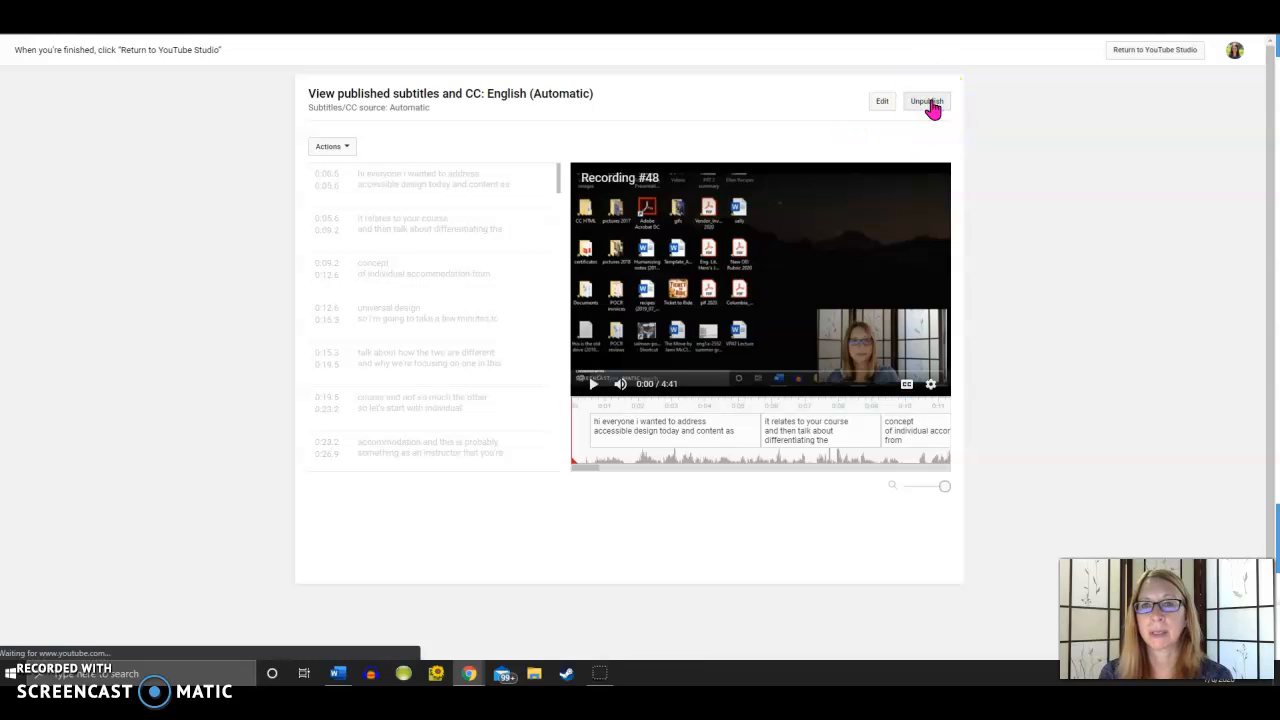